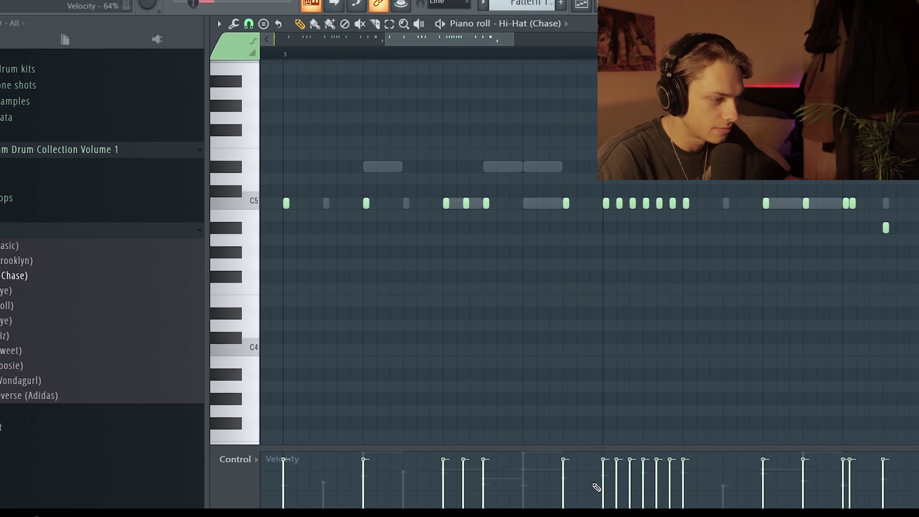
# Shape falling velocities across the bar 4 hi-hat roll with a louder final note, and add a C5 note after the roll.
pyautogui.moveTo(617, 469); pyautogui.dragTo(685, 492)
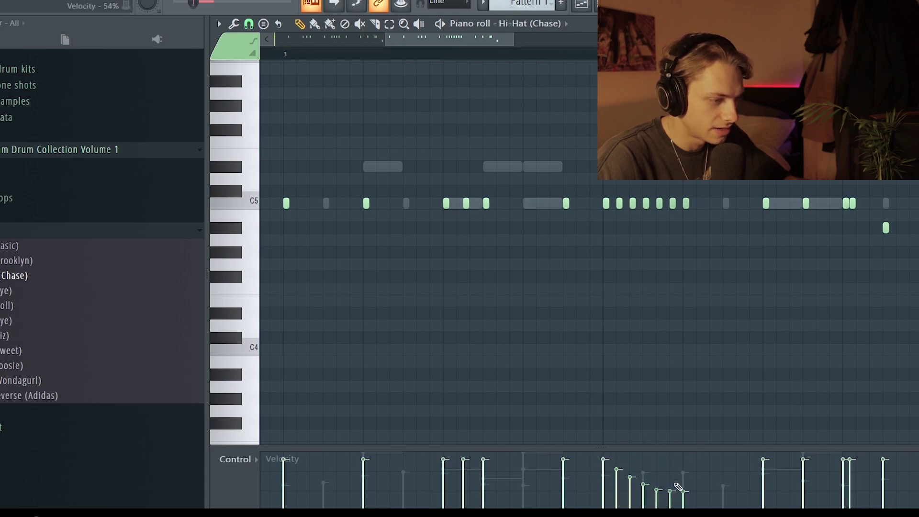
pyautogui.click(685, 466)
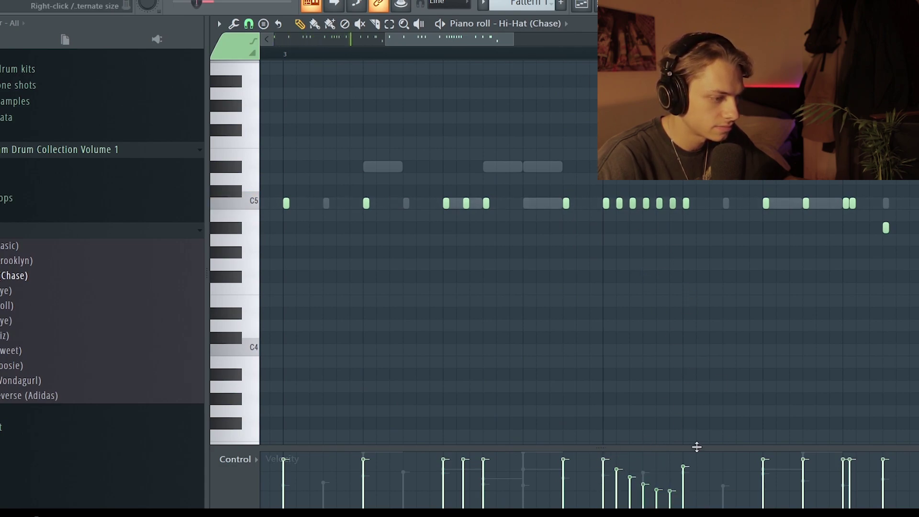
pyautogui.scroll(-3, 682, 333)
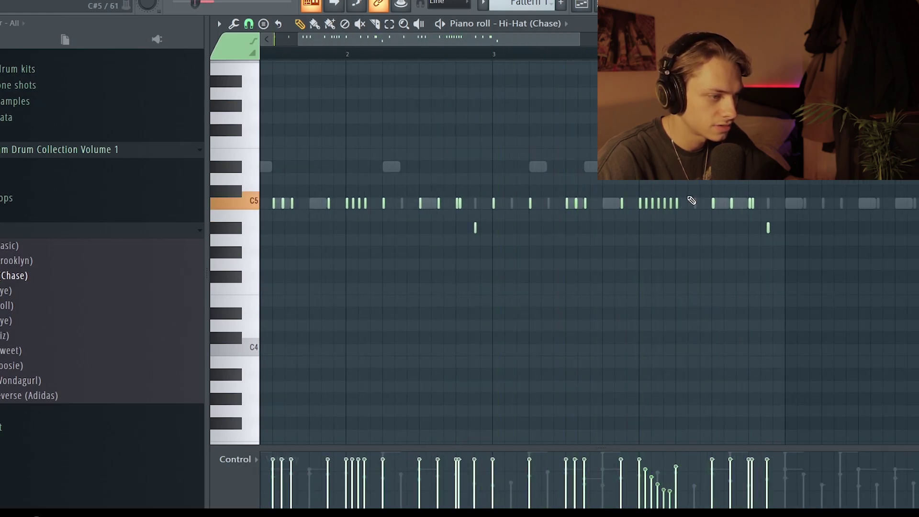
pyautogui.scroll(3, 691, 201)
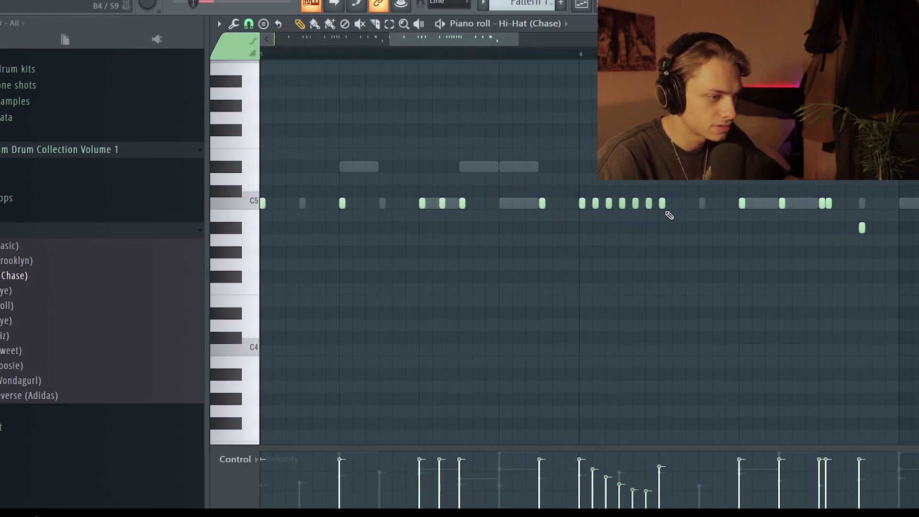
pyautogui.click(702, 203)
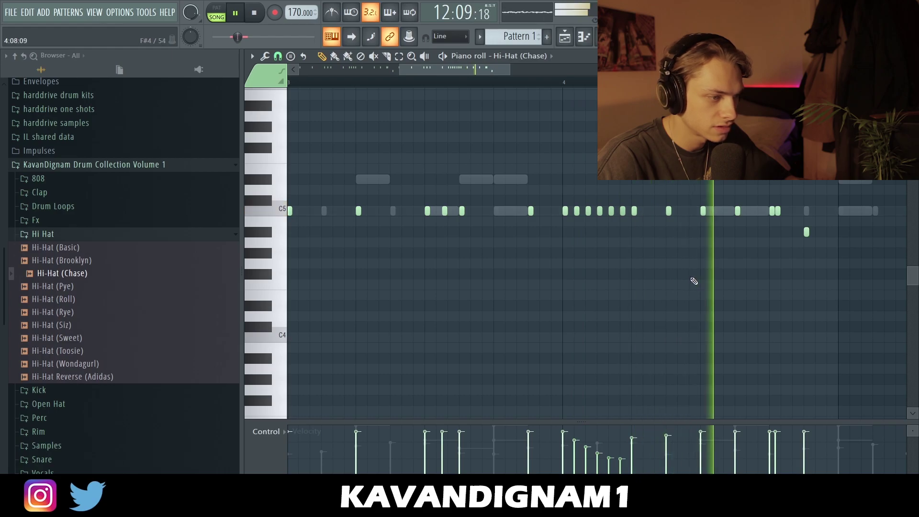
# Apply Quick Legato to the Hi-Hat (Chase) notes and open the Randomizer for them.
pyautogui.scroll(-3, 758, 244)
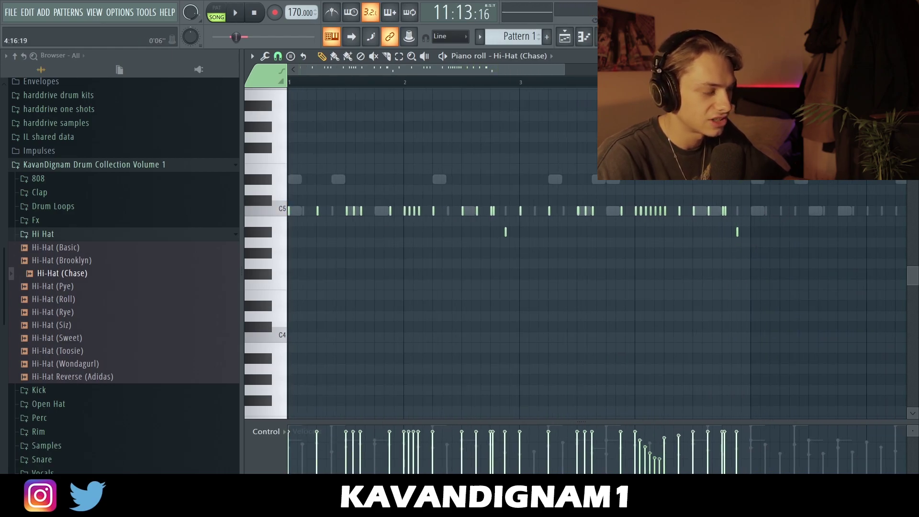
pyautogui.hotkey('ctrl', 'l')
pyautogui.scroll(-1, 705, 246)
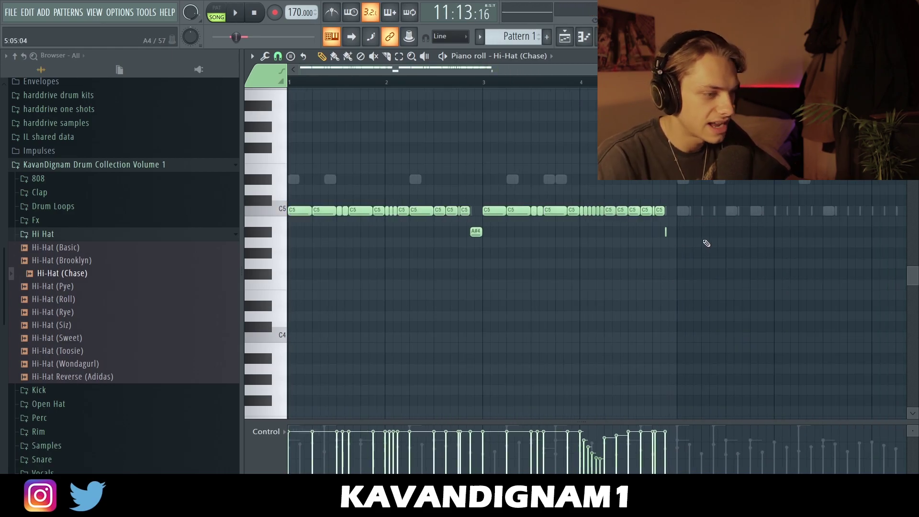
pyautogui.scroll(6, 636, 241)
pyautogui.scroll(-4, 720, 235)
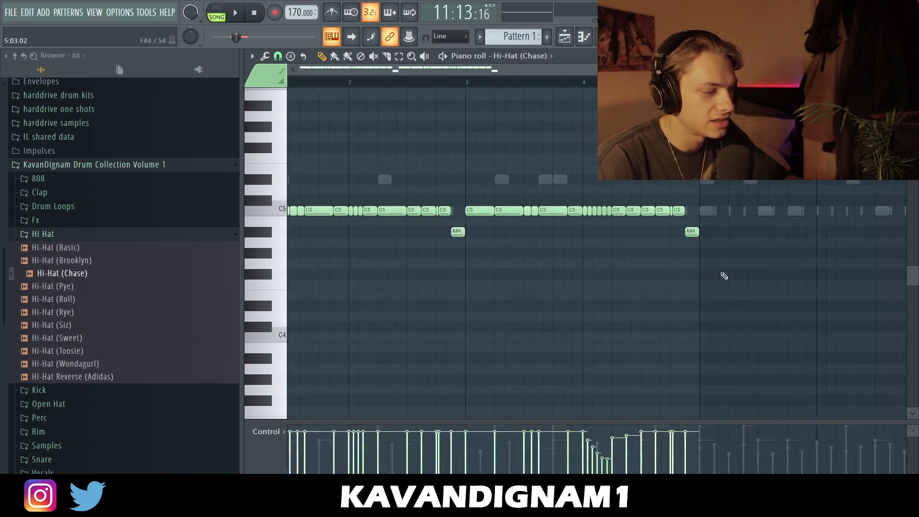
pyautogui.hotkey('alt', 'r')
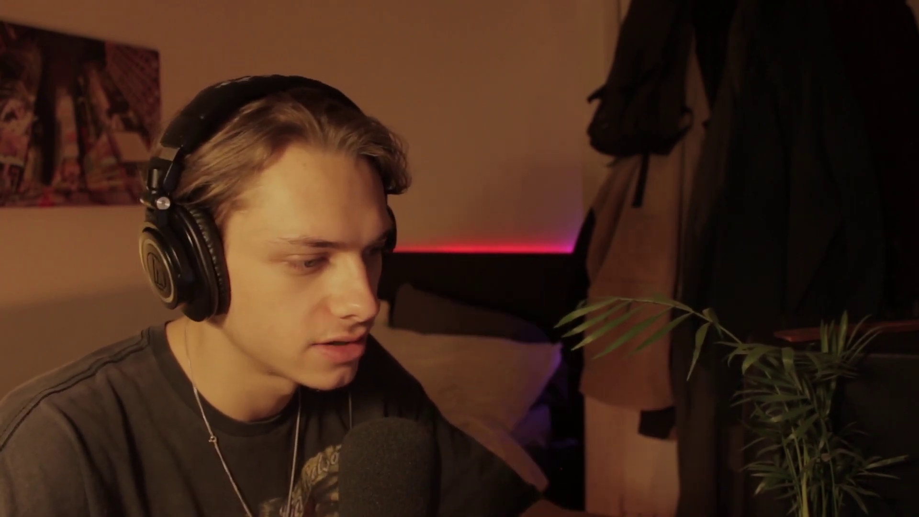
# Add the Perc (Clav) sample as a new channel and place C5 notes early in bars 3 and 7.
pyautogui.moveTo(56, 290); pyautogui.dragTo(524, 392)
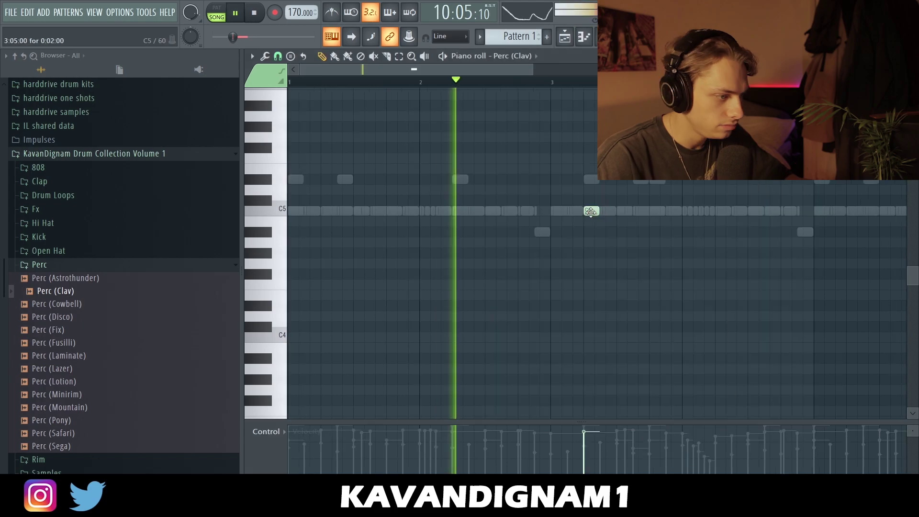
pyautogui.click(668, 211)
pyautogui.rightClick(668, 210)
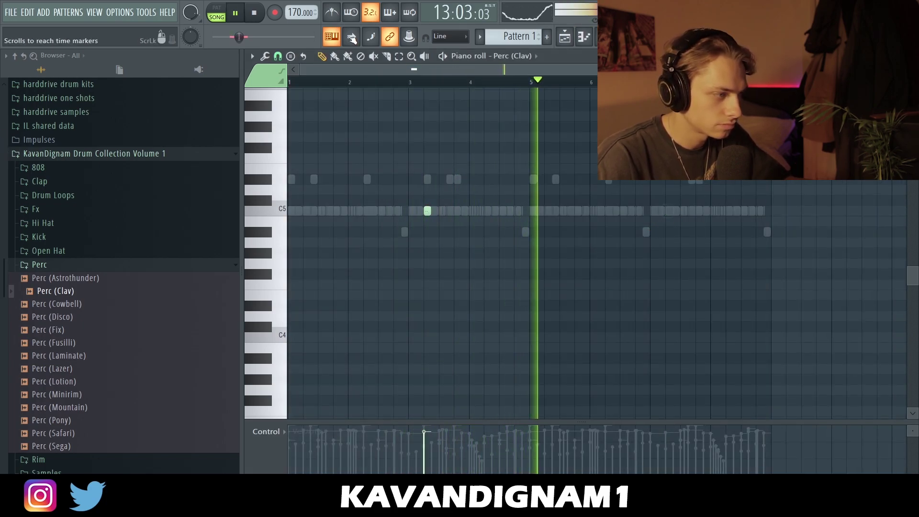
pyautogui.click(277, 56)
pyautogui.click(292, 85)
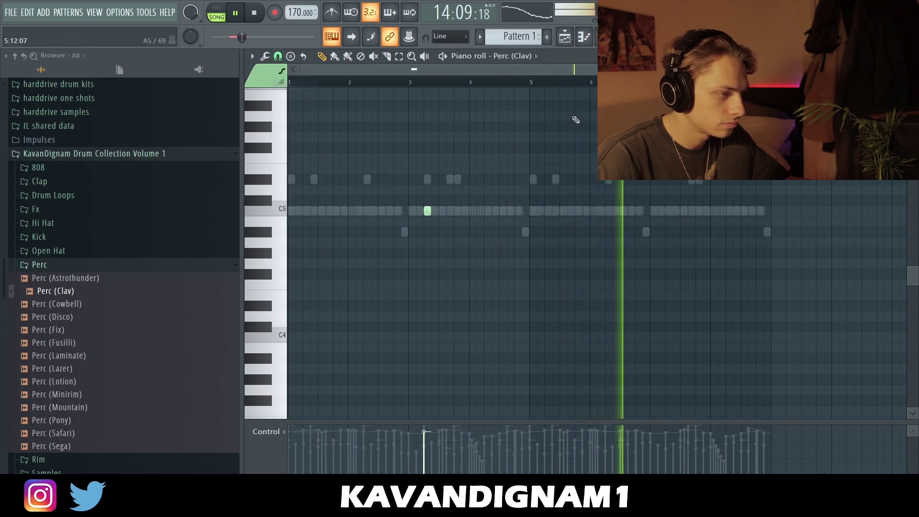
pyautogui.press('space')
# Add the Rim (HighKey) sample as a new channel and place a short C5 note near the end of bar 1.
pyautogui.press('F6')
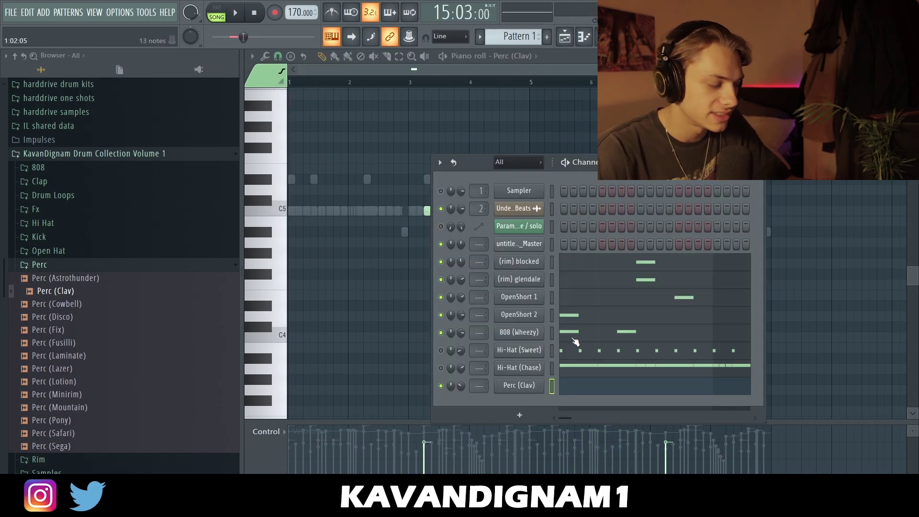
pyautogui.click(38, 459)
pyautogui.moveTo(61, 330); pyautogui.dragTo(532, 398)
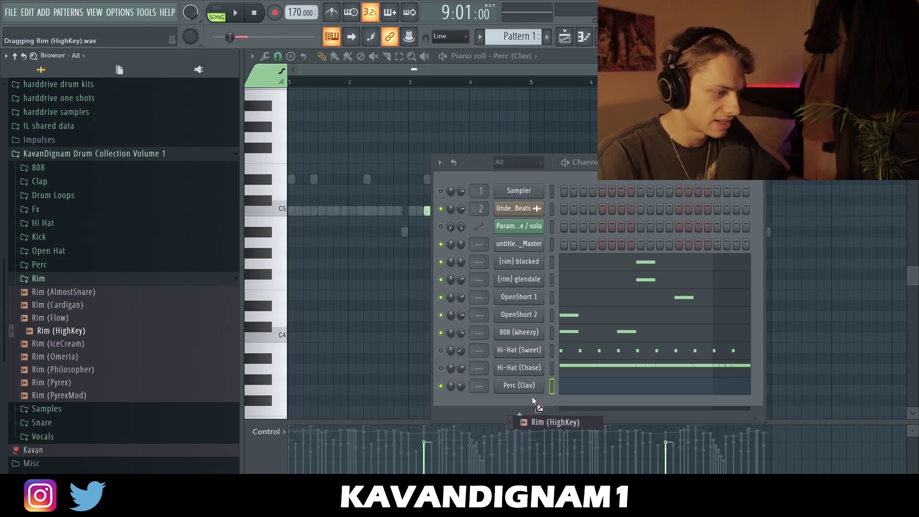
pyautogui.press('space')
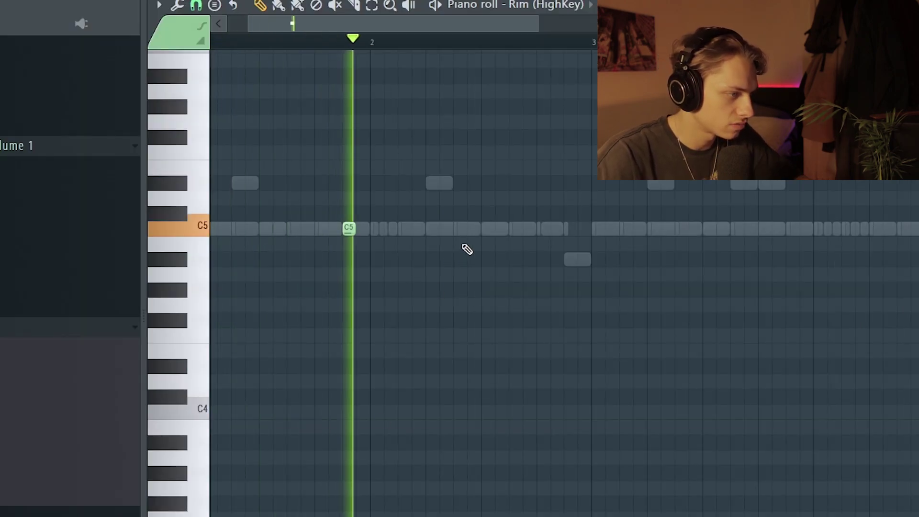
pyautogui.scroll(-2, 464, 71)
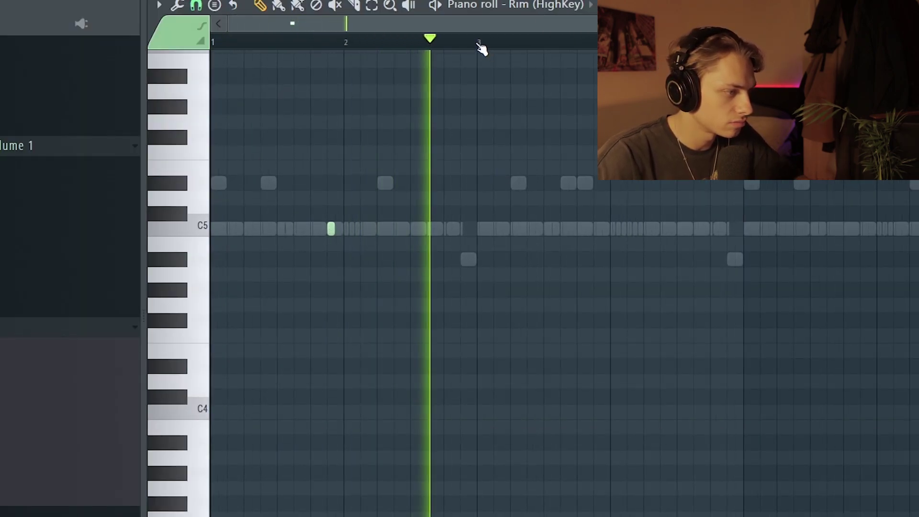
# Add a second rim note near the end of bar 3, transpose both notes to A#4, and duplicate them into the following bars.
pyautogui.click(597, 228)
pyautogui.press('Down')
pyautogui.press('Down')
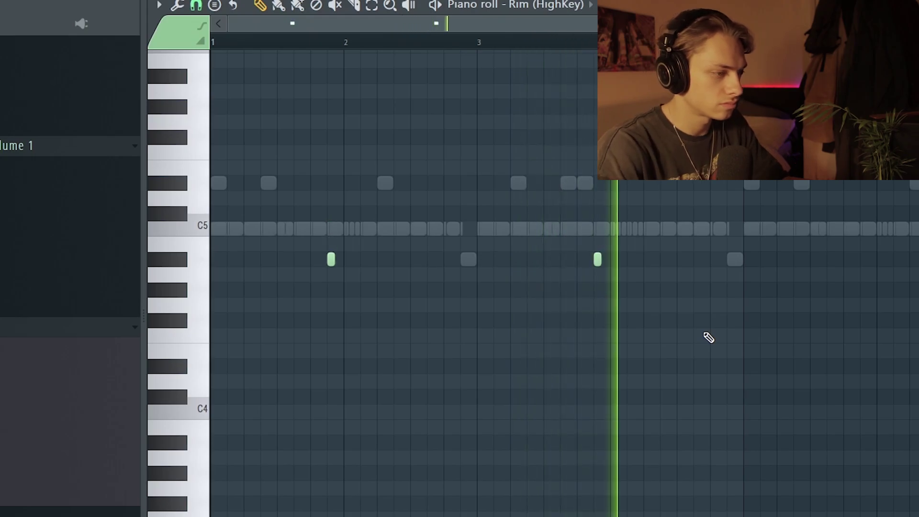
pyautogui.hotkey('ctrl', 'b')
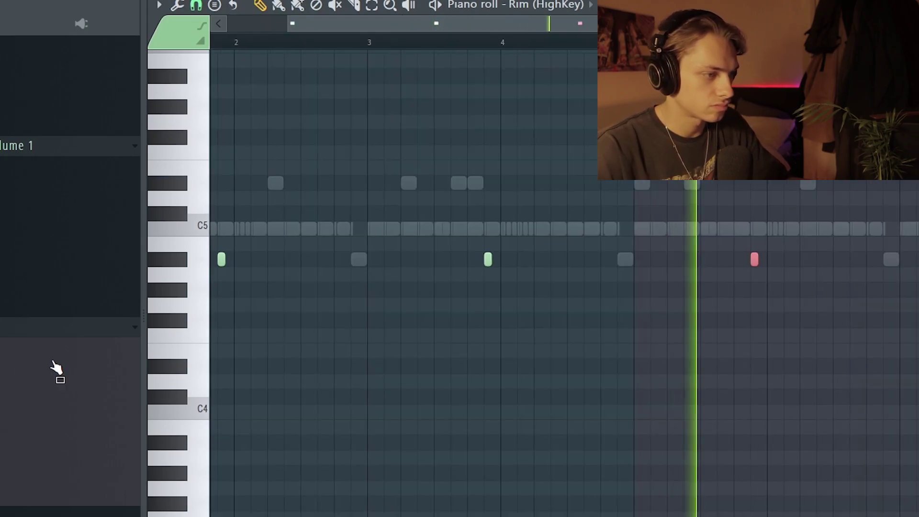
pyautogui.keyDown('ctrl'); pyautogui.click(705, 242); pyautogui.keyUp('ctrl')
# Add the (snare) mellow sample as a new channel and place a short C5 note in the middle of bar 2.
pyautogui.scroll(-3, 705, 242)
pyautogui.press('F6')
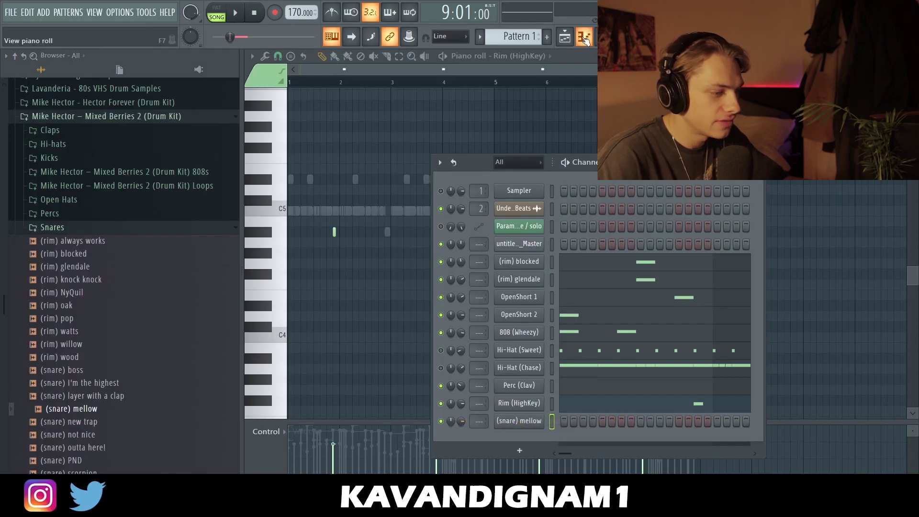
pyautogui.click(585, 40)
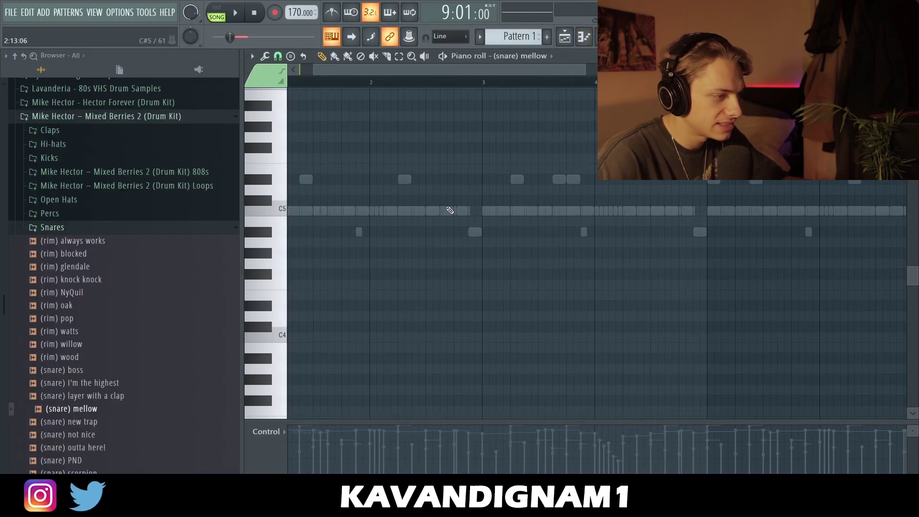
pyautogui.scroll(-2, 428, 212)
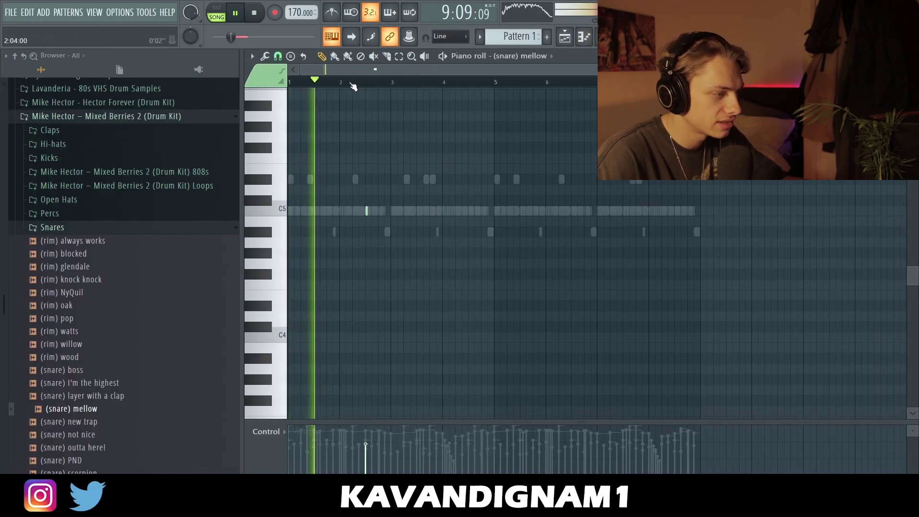
pyautogui.press('space')
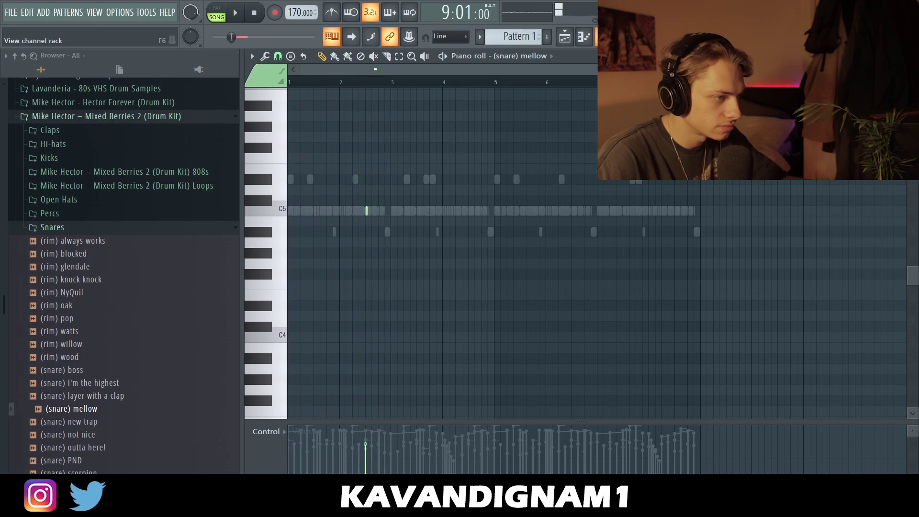
# Place a C5 note early in bar 3 for the (perc) 6 channel and duplicate it into the following bars.
pyautogui.press('F6')
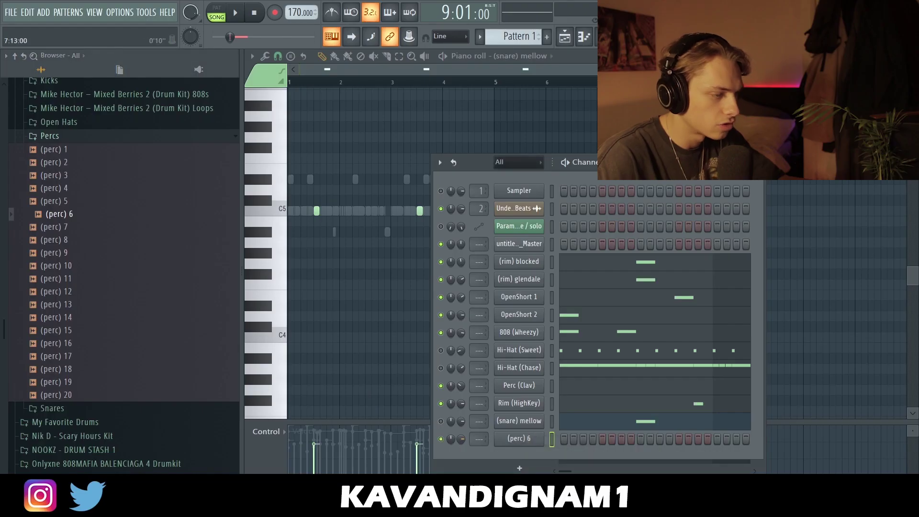
pyautogui.press('space')
pyautogui.press('F7')
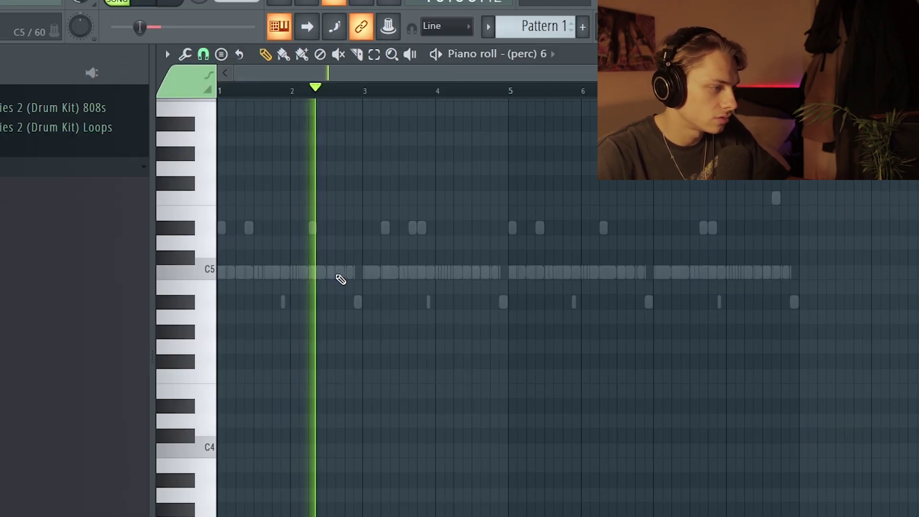
pyautogui.click(387, 273)
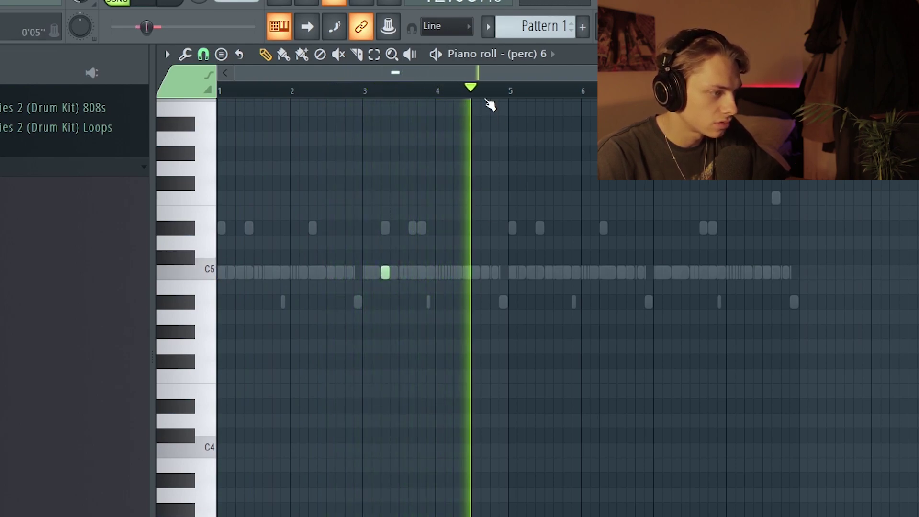
pyautogui.press('space')
pyautogui.hotkey('ctrl', 'b')
pyautogui.hotkey('ctrl', 'd')
# Add the (perc) 8 sample as a new channel and place two D#5 notes in bar 1, the second one softer.
pyautogui.press('space')
pyautogui.press('F6')
pyautogui.scroll(3, 35, 325)
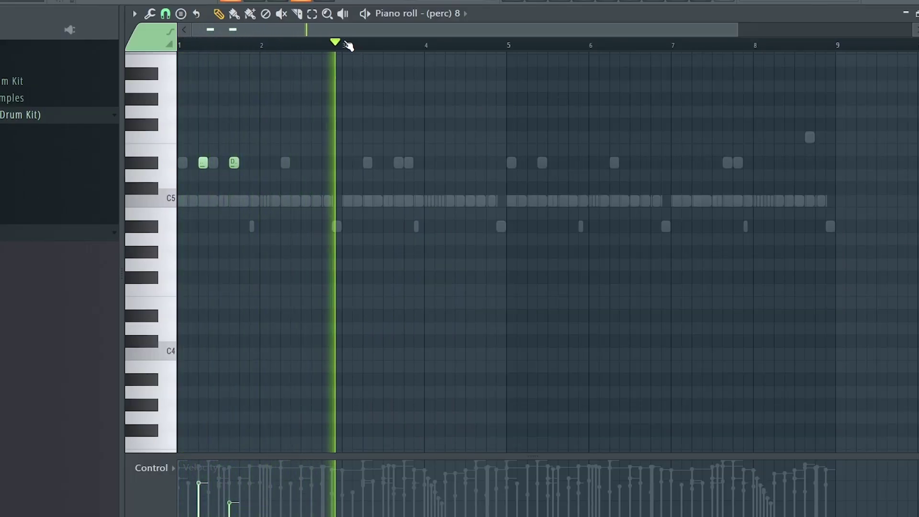
# Duplicate the two (perc) 8 notes from bars 1–2 into bars 3–4, and those four bars into bars 5–8.
pyautogui.moveTo(346, 46); pyautogui.dragTo(181, 47)
pyautogui.hotkey('ctrl', 'b')
pyautogui.hotkey('ctrl', 'd')
pyautogui.moveTo(508, 46); pyautogui.dragTo(181, 47)
pyautogui.hotkey('ctrl', 'b')
pyautogui.hotkey('ctrl', 'd')
# Add the 808 (ZaySpinz) sample as a channel and write an eight-bar, mostly D#5 bass pattern with its notes joined end to end.
pyautogui.scroll(-2, 521, 184)
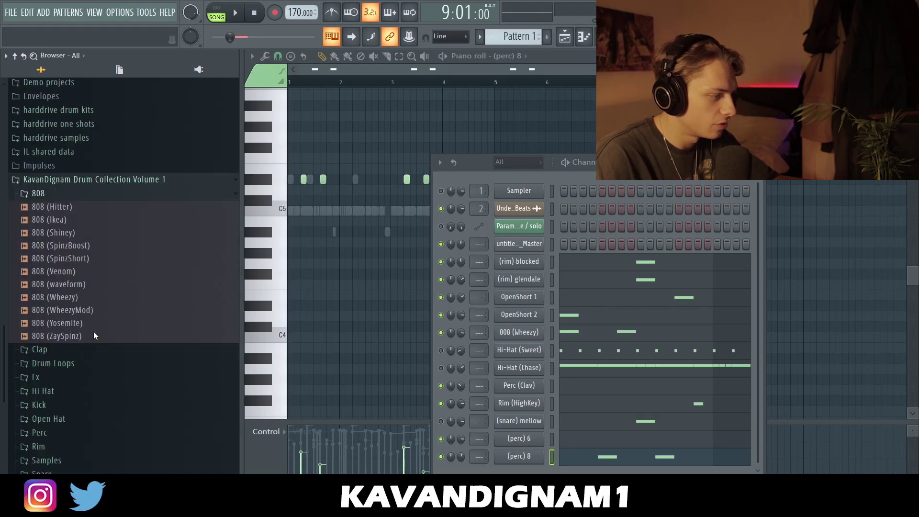
pyautogui.scroll(-4, 97, 164)
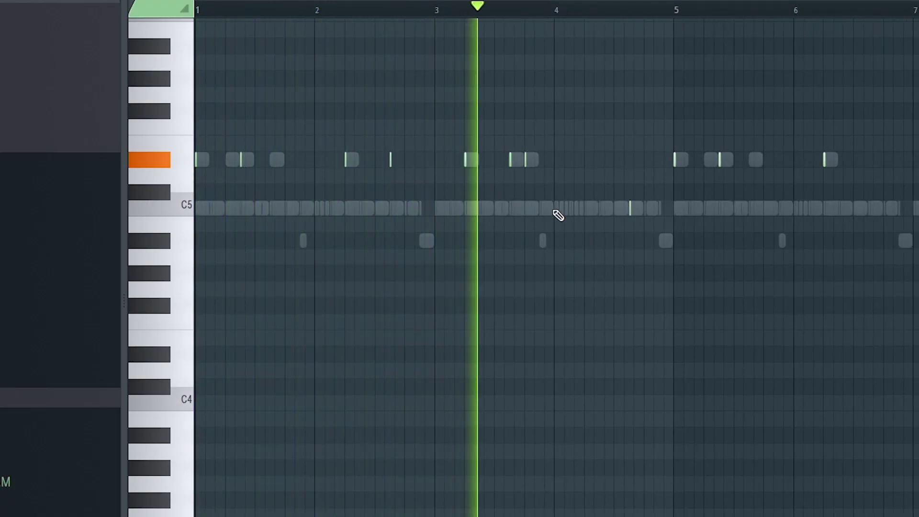
pyautogui.scroll(3, 556, 215)
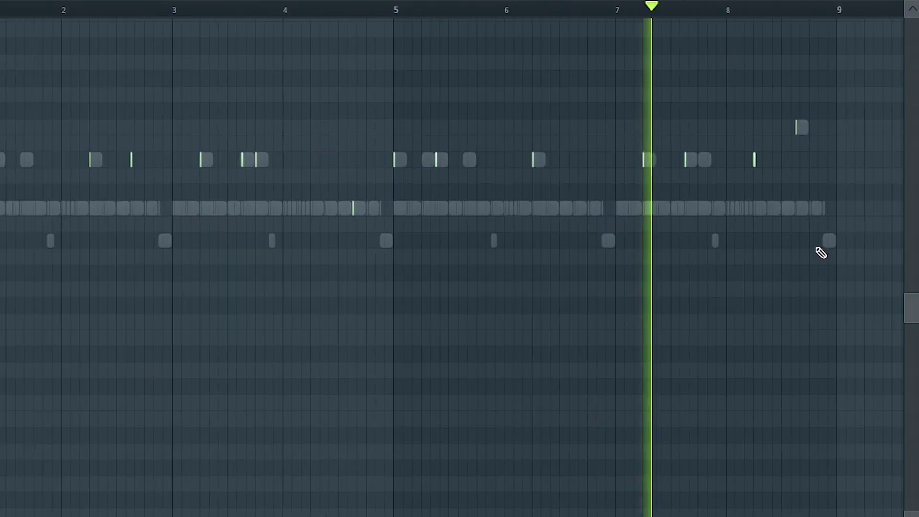
pyautogui.scroll(3, 777, 206)
pyautogui.click(748, 160)
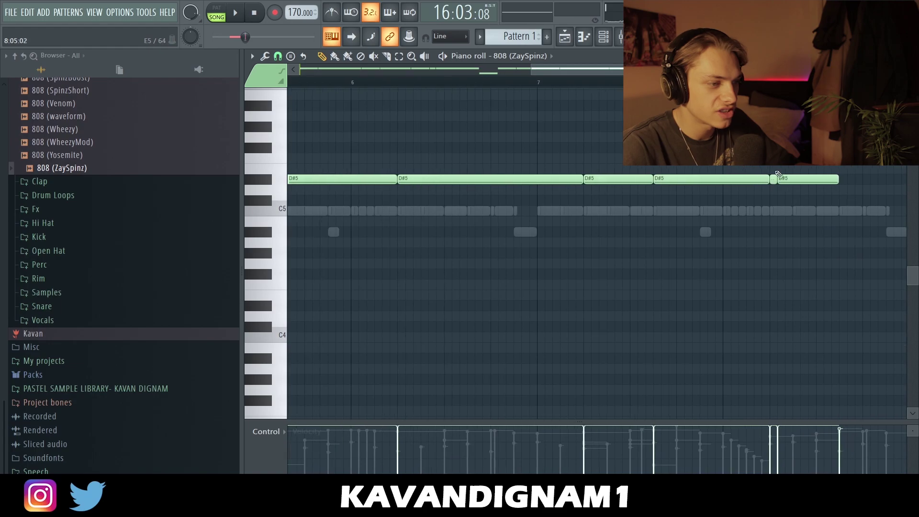
pyautogui.scroll(-4, 790, 158)
pyautogui.hscroll(3, 694, 150)
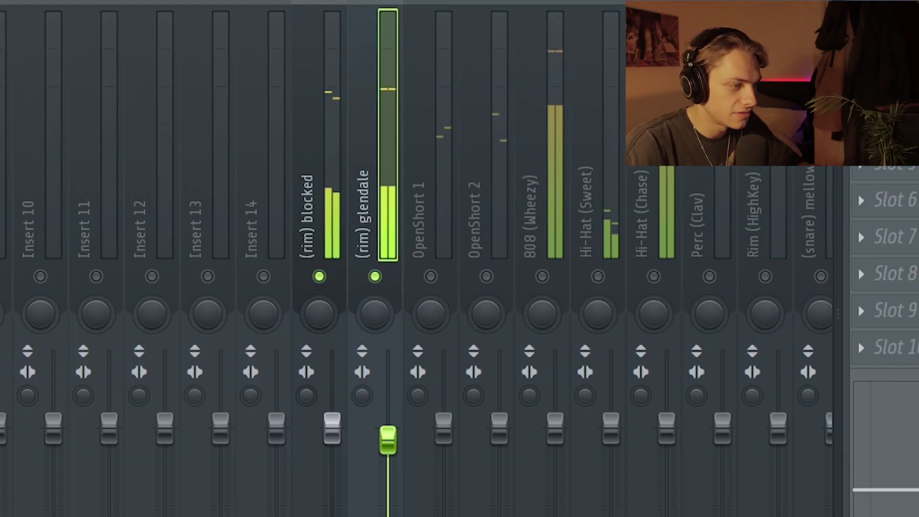
# Pan the (rim) glendale mixer track slightly right and adjust the levels and panning of the OpenShort tracks.
pyautogui.moveTo(375, 316); pyautogui.dragTo(373, 310)
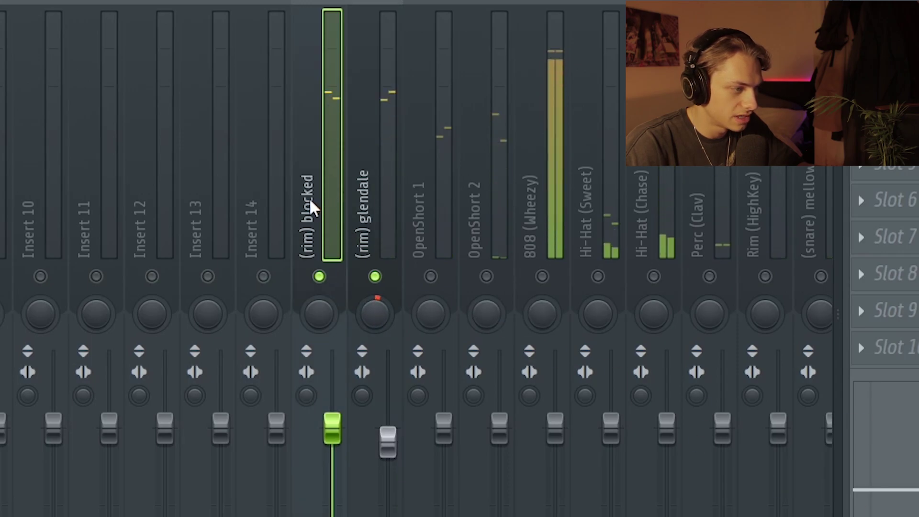
pyautogui.moveTo(838, 283); pyautogui.dragTo(839, 373)
pyautogui.moveTo(842, 455)
pyautogui.mouseDown()
pyautogui.moveTo(835, 463)
pyautogui.moveTo(842, 431)
pyautogui.moveTo(841, 445)
pyautogui.mouseUp()
pyautogui.moveTo(837, 381); pyautogui.dragTo(837, 422)
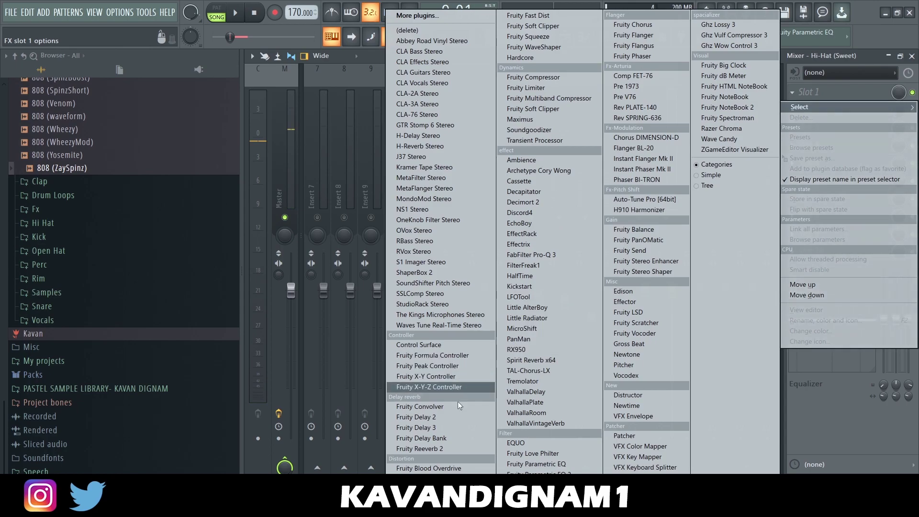
# Load Fruity Reeverb 2 into the first effect slot of the Hi-Hat (Sweet) mixer track and audition it during playback, toggling its solo.
pyautogui.click(426, 452)
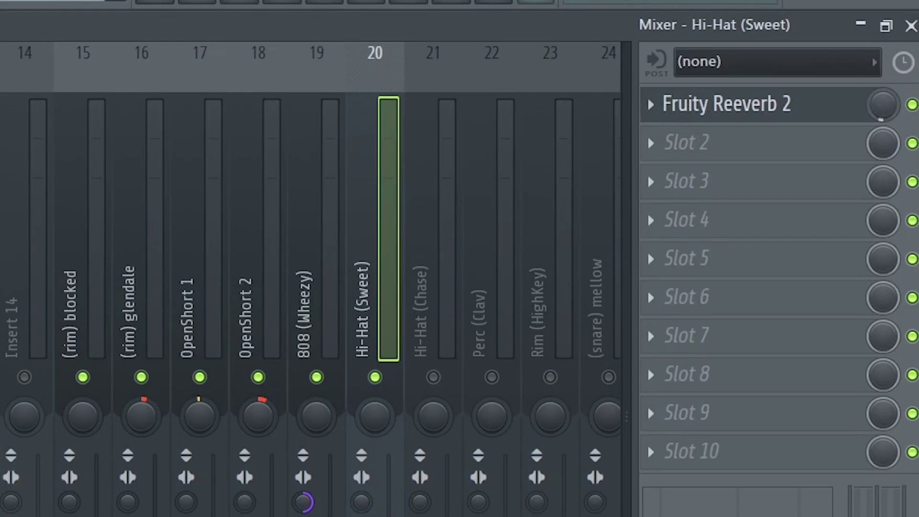
pyautogui.press('space')
pyautogui.rightClick(388, 377)
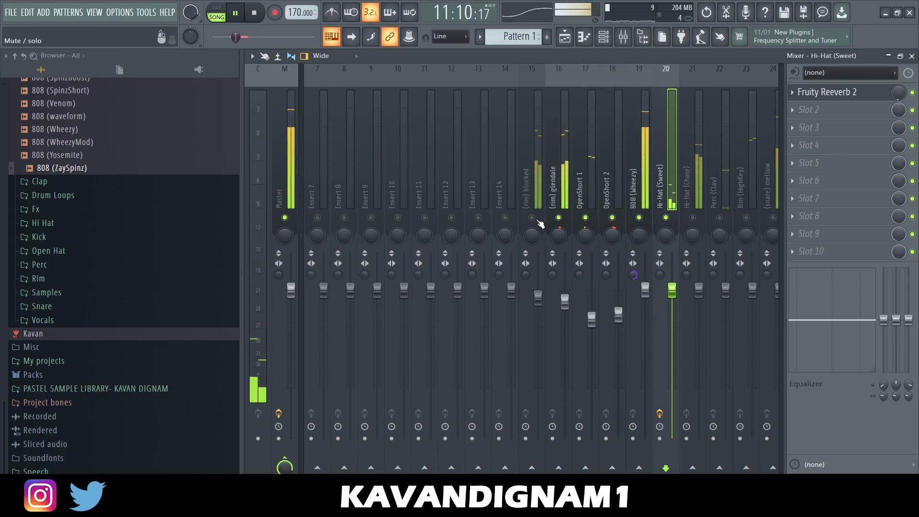
# Unmute the Hi-Hat (Chase) mixer track, pan it slightly right, lower both hi-hat tracks slightly, and balance the percussion, rim and snare tracks.
pyautogui.click(701, 218)
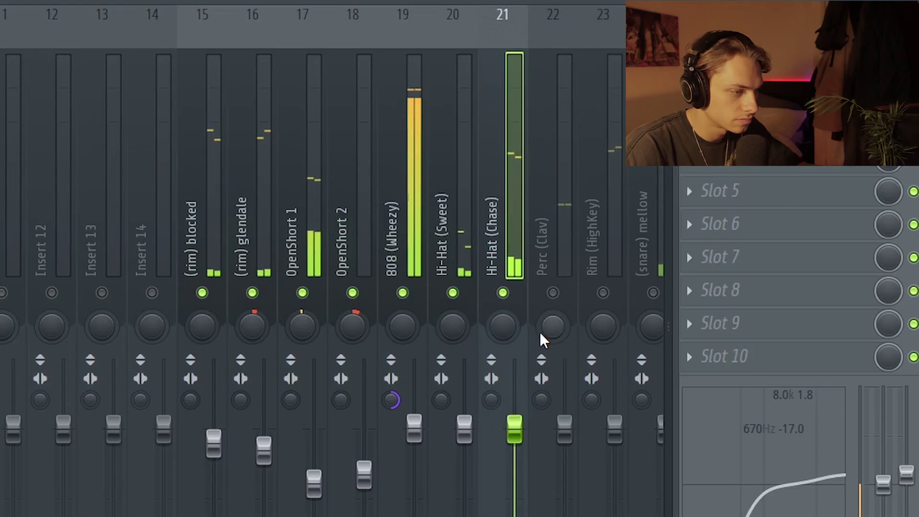
pyautogui.moveTo(515, 428); pyautogui.dragTo(515, 436)
pyautogui.moveTo(464, 429); pyautogui.dragTo(464, 433)
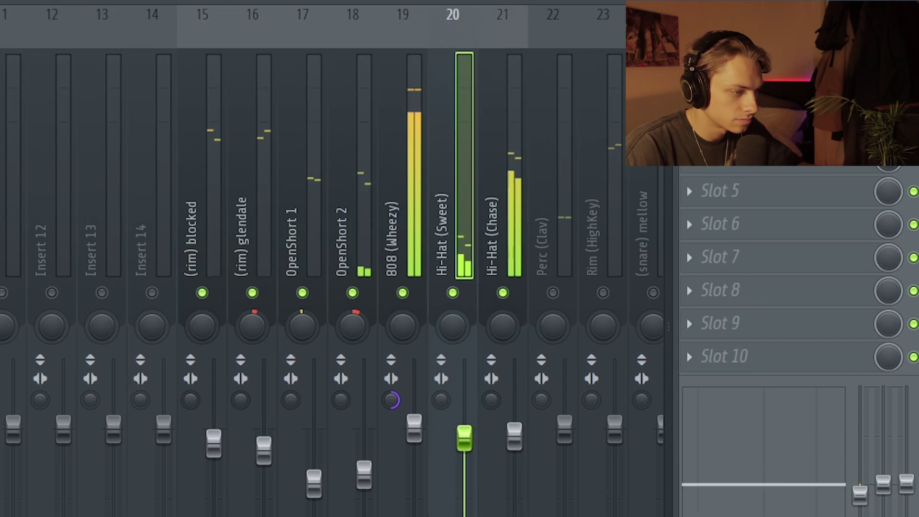
pyautogui.click(512, 322)
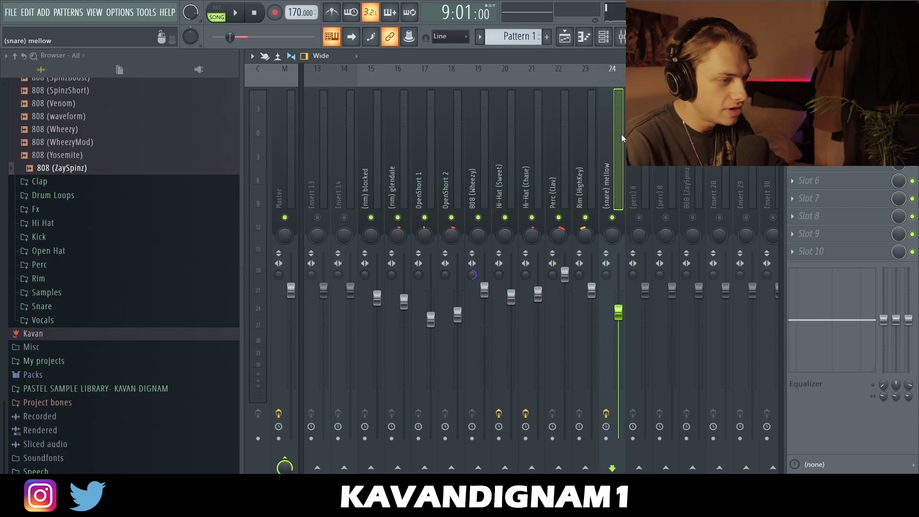
pyautogui.press('space')
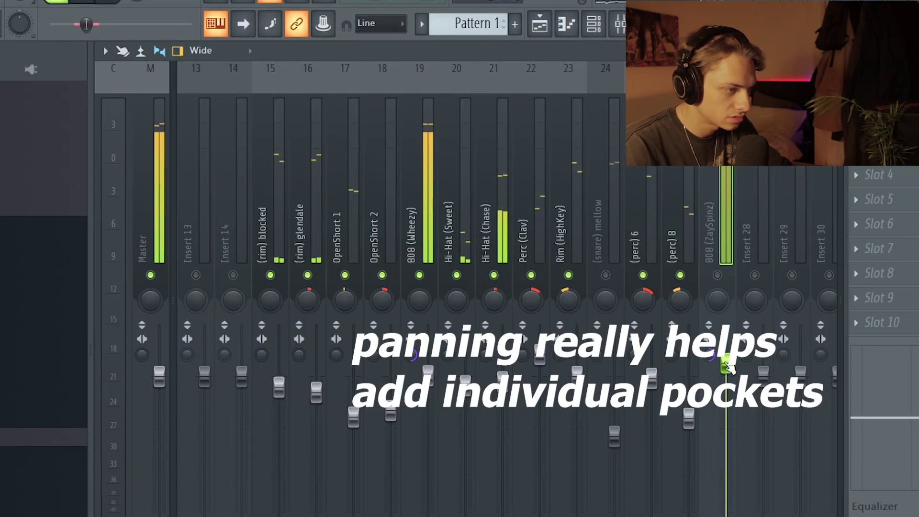
# Add the Kick (12) sample as a channel and write B4 kick notes in bars 1, 2, 4, 5, 6 and 8.
pyautogui.click(593, 25)
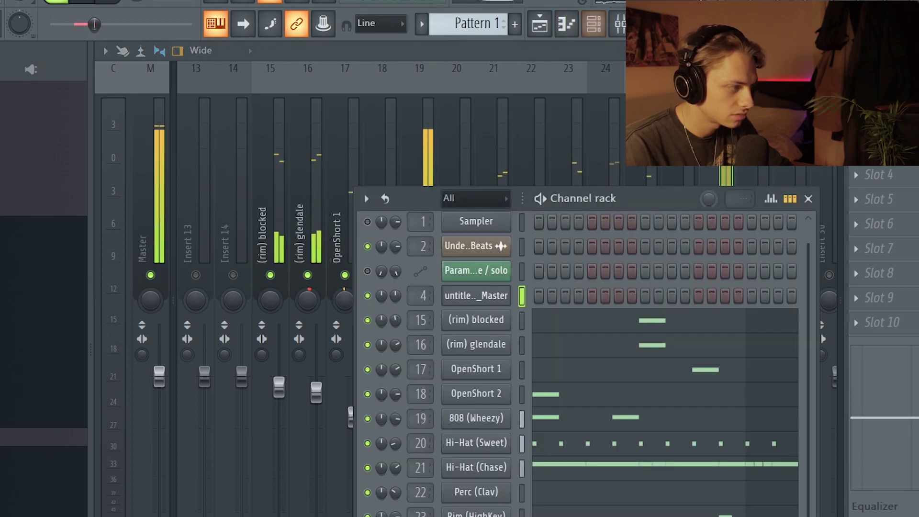
pyautogui.click(29, 224)
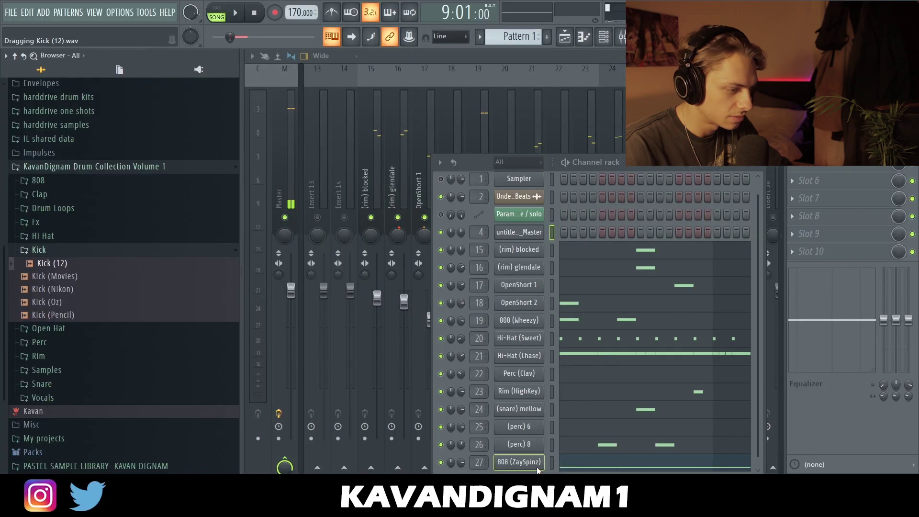
pyautogui.moveTo(527, 473); pyautogui.dragTo(527, 473)
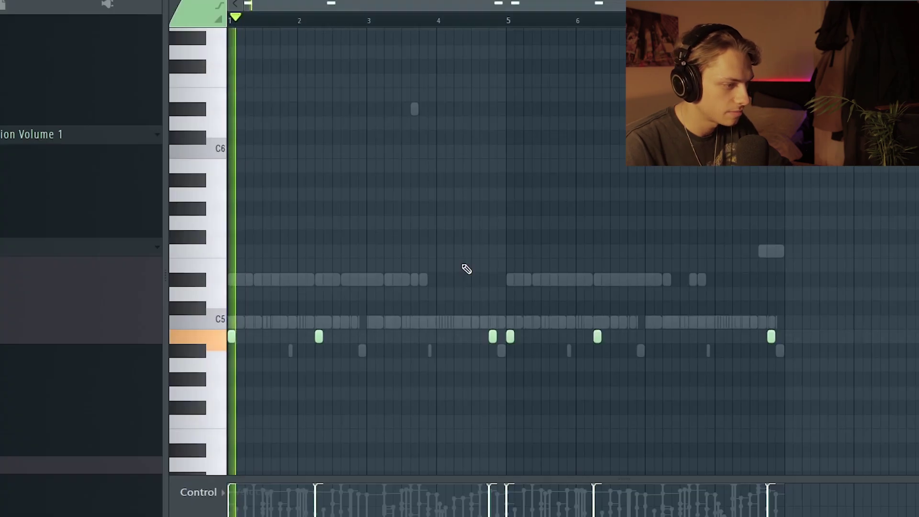
# Audition the kick pattern against the beat and shift its last note in bar 8 slightly earlier.
pyautogui.click(477, 22)
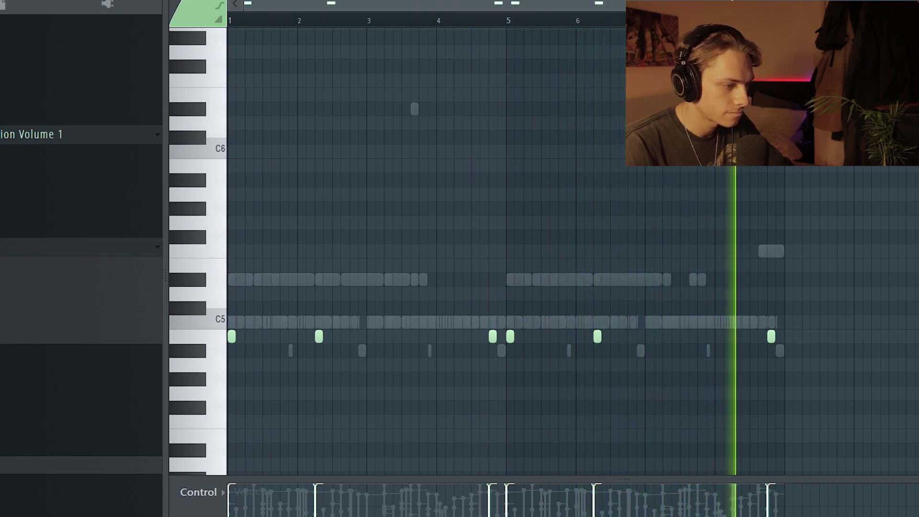
pyautogui.press('F6')
pyautogui.press('space')
pyautogui.press('space')
pyautogui.press('F6')
pyautogui.press('space')
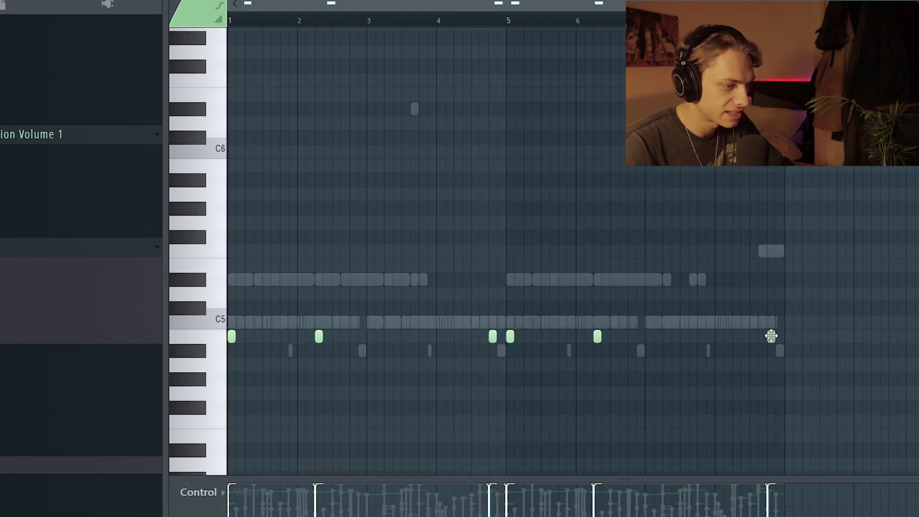
pyautogui.press('space')
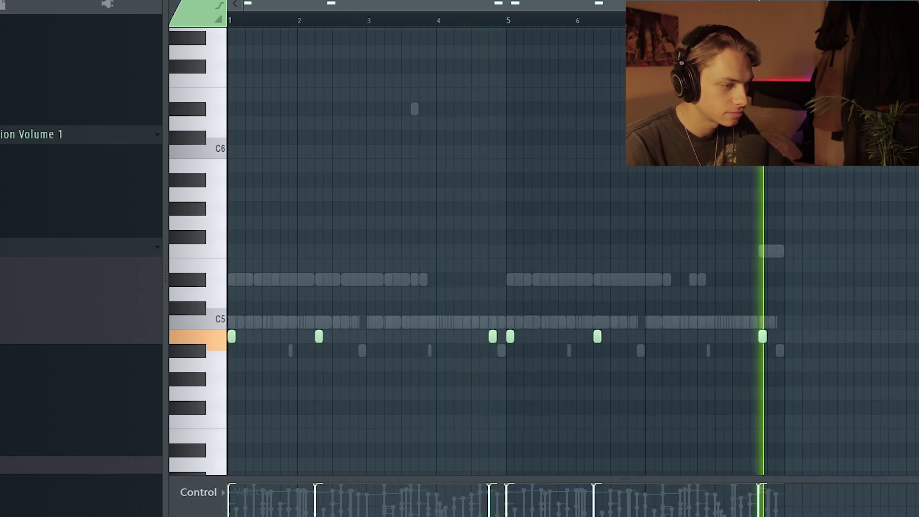
# Switch the Fruity Parametric EQ 2 on the 808 (Wheezy) track to its next preset and split the pattern by channel in the playlist.
pyautogui.press('F6')
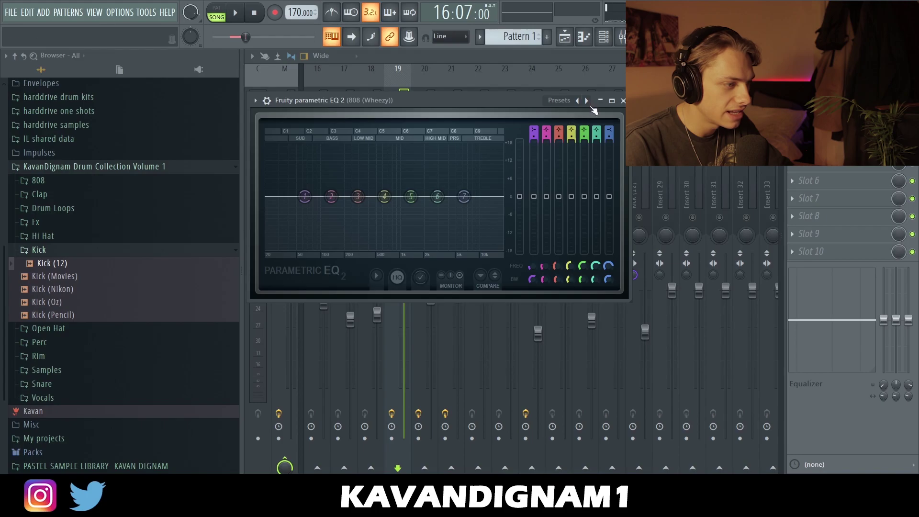
pyautogui.click(586, 100)
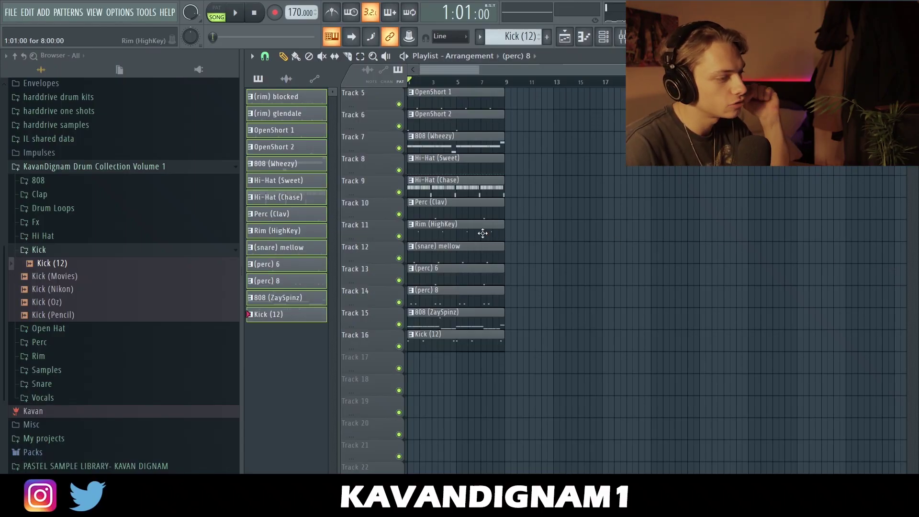
pyautogui.scroll(4, 490, 234)
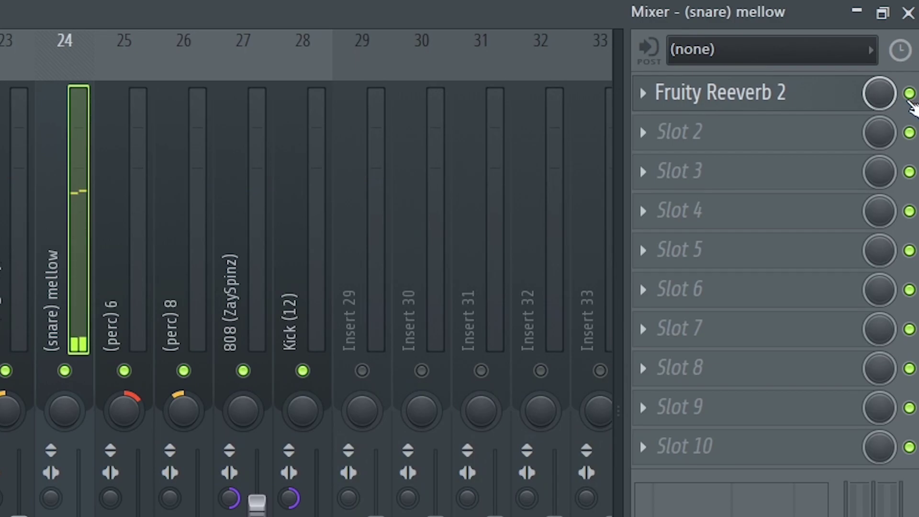
# Automate the mute of Fruity Reeverb 2 on (snare) mellow, dropping at beat 4 of bar 1, and repeat the two-bar clip through bar 8.
pyautogui.rightClick(878, 92)
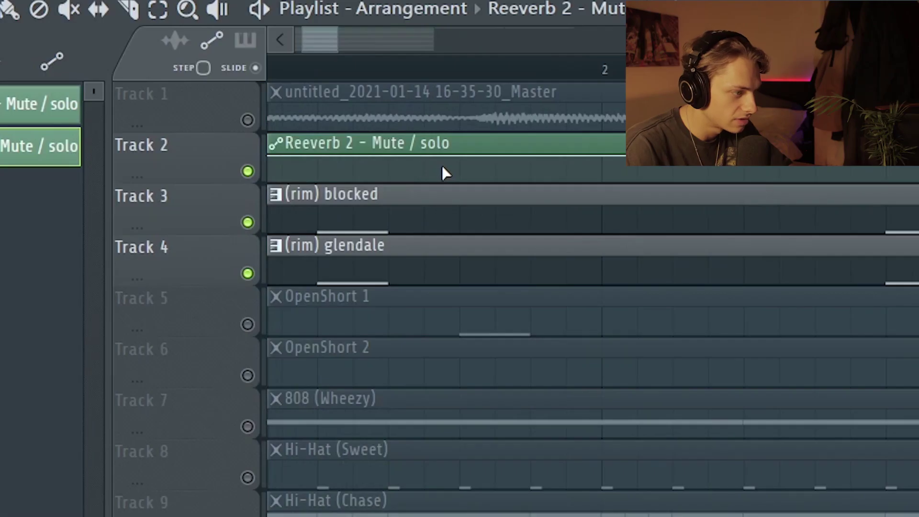
pyautogui.moveTo(455, 164); pyautogui.dragTo(454, 209)
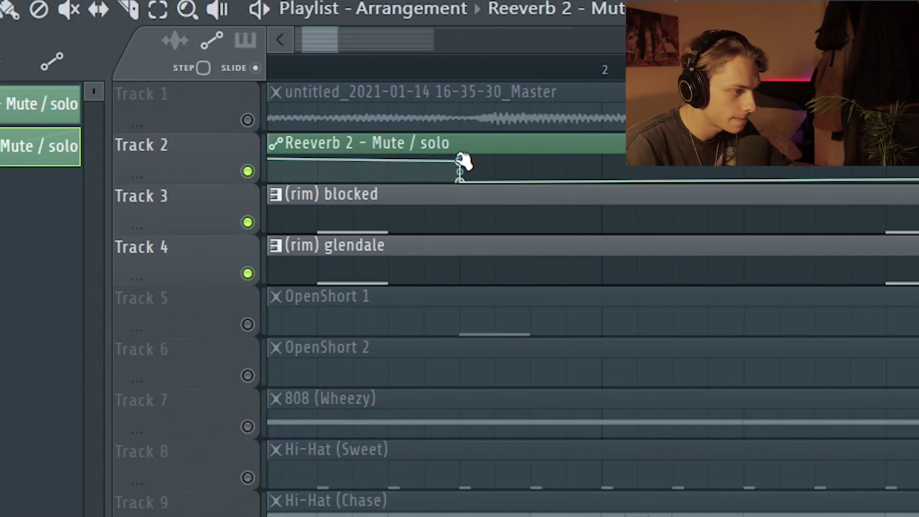
pyautogui.scroll(-3, 441, 169)
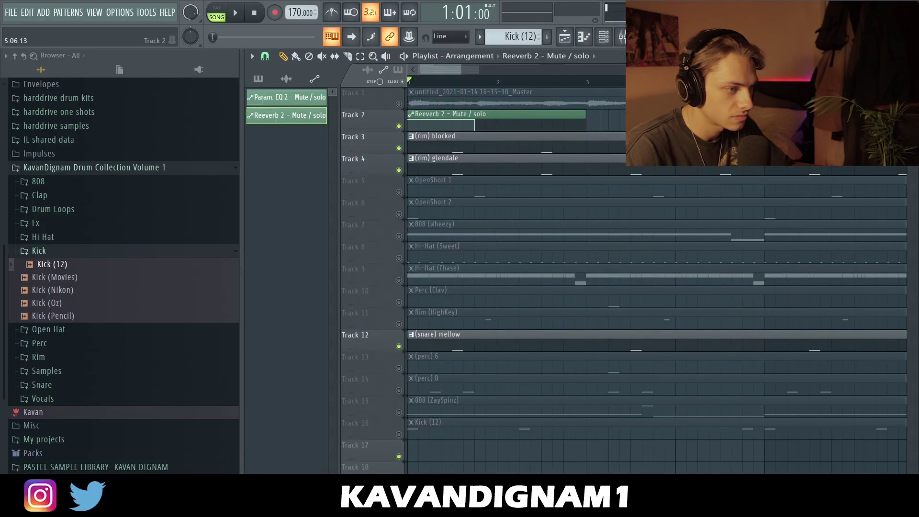
pyautogui.scroll(-3, 351, 173)
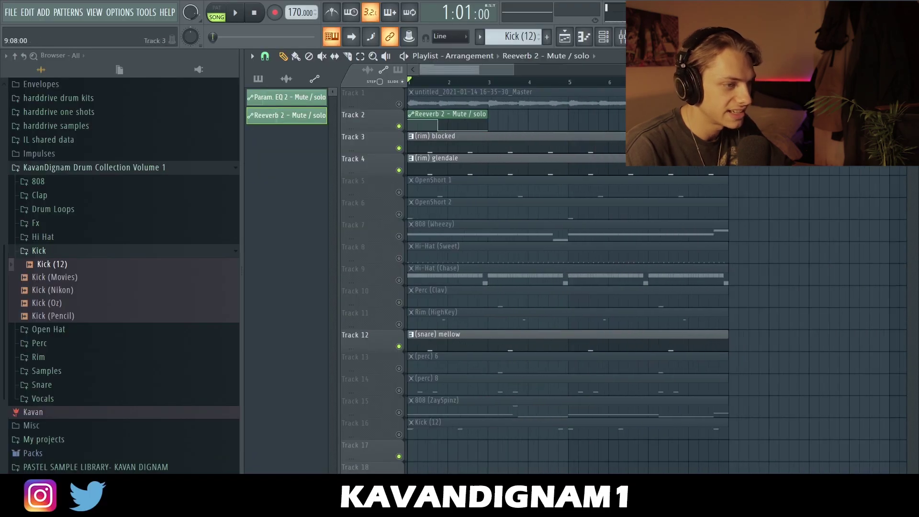
pyautogui.click(501, 123)
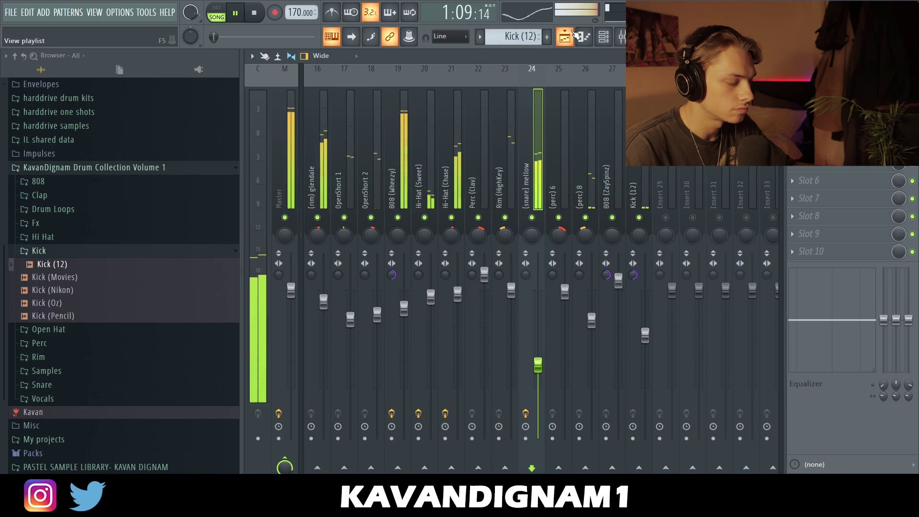
# Play through the eight-bar arrangement and lower the (snare) mellow mixer track's level.
pyautogui.click(564, 36)
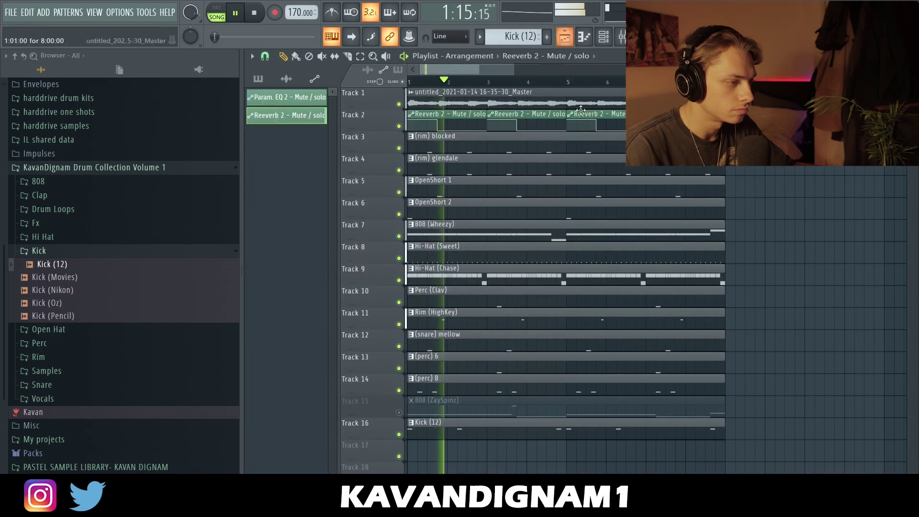
pyautogui.scroll(-3, 522, 257)
pyautogui.scroll(-2, 522, 257)
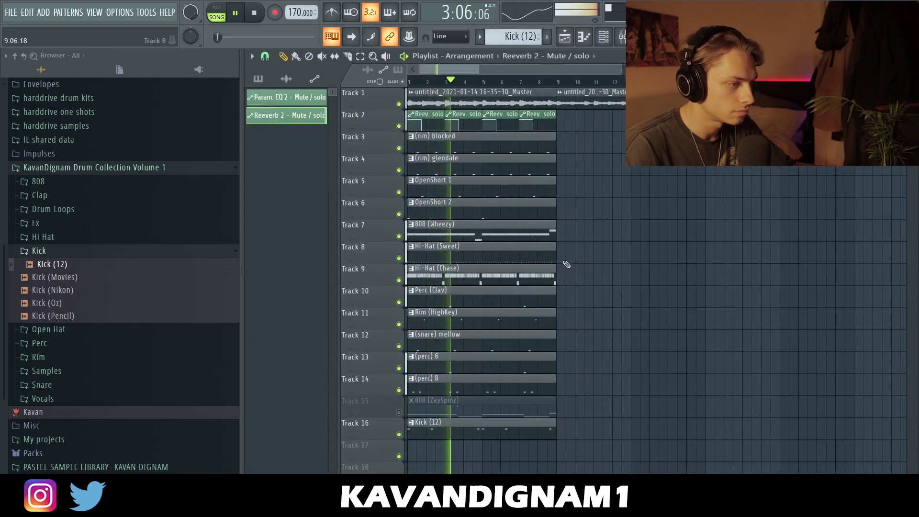
pyautogui.press('F9')
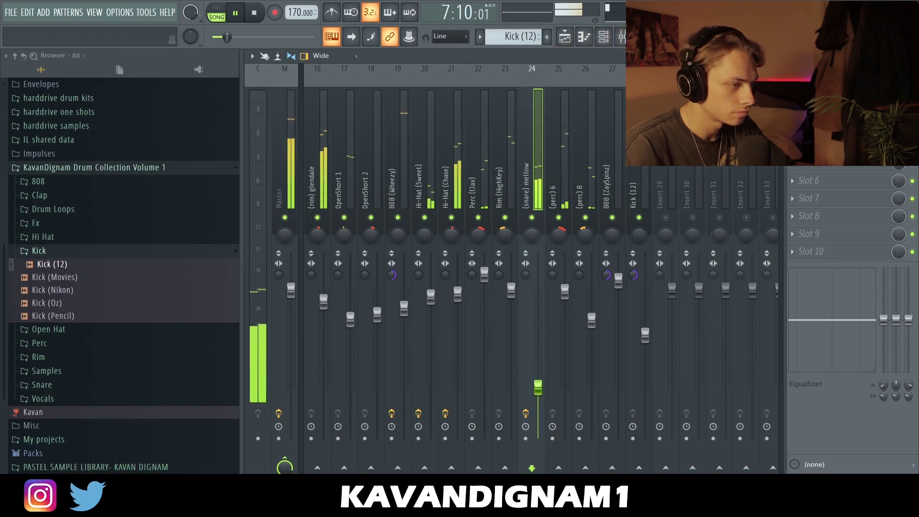
pyautogui.click(565, 39)
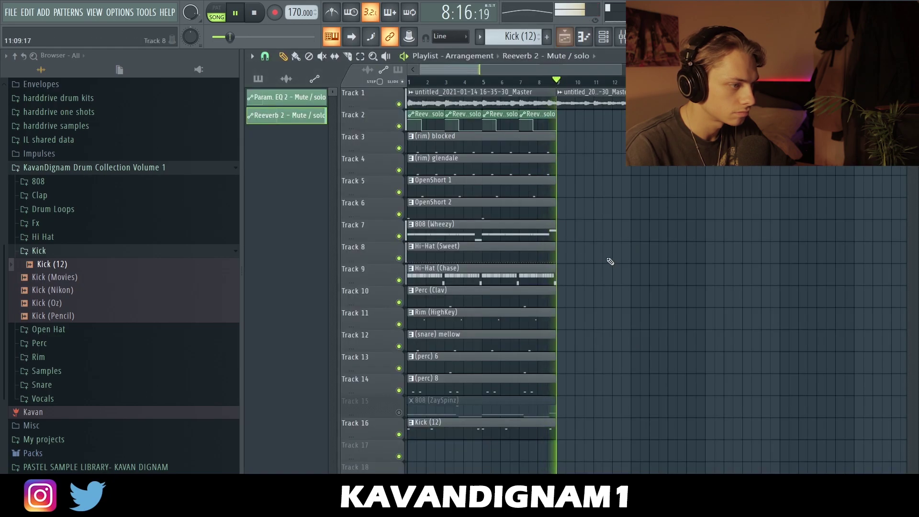
pyautogui.press('space')
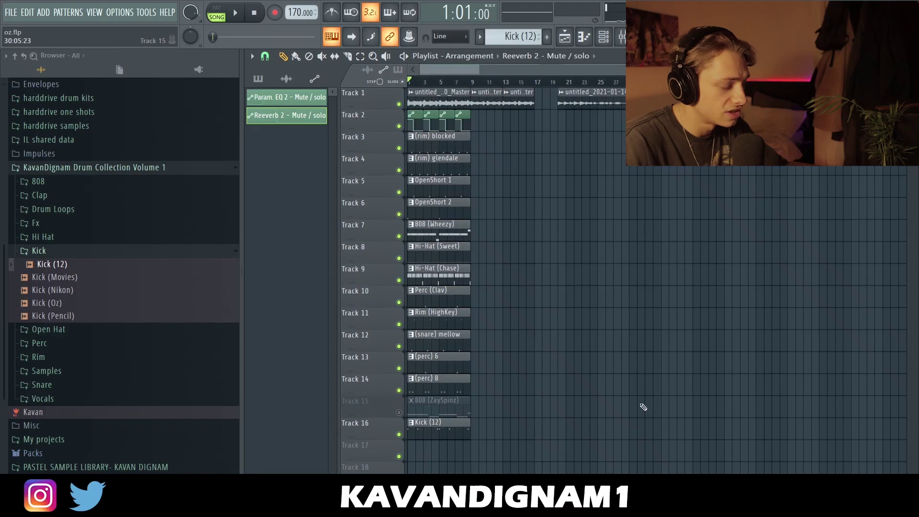
# Repeat the eight-bar drum clips along the playlist and delete the 808 (ZaySpinz) and Hi-Hat (Chase) clips from bars 25–32.
pyautogui.moveTo(526, 402); pyautogui.dragTo(411, 131)
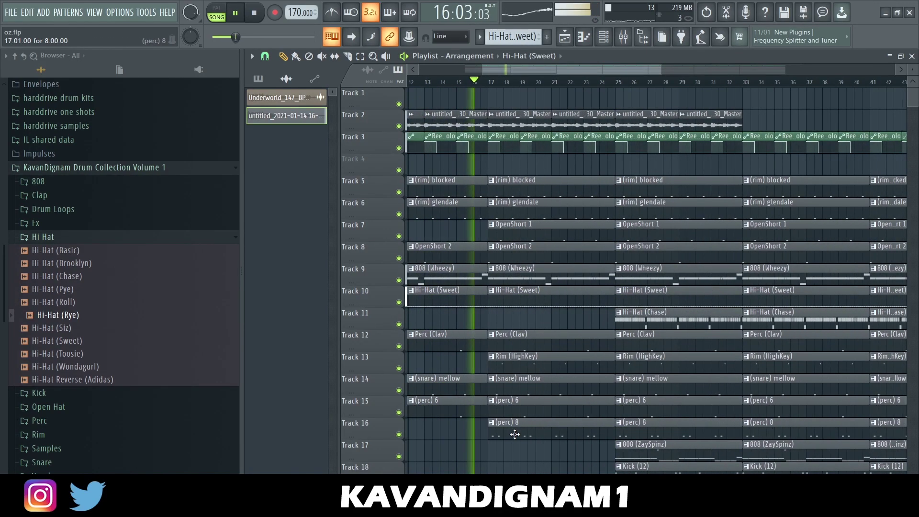
pyautogui.click(623, 37)
pyautogui.click(623, 36)
pyautogui.rightClick(626, 451)
pyautogui.rightClick(629, 319)
pyautogui.scroll(-3, 628, 318)
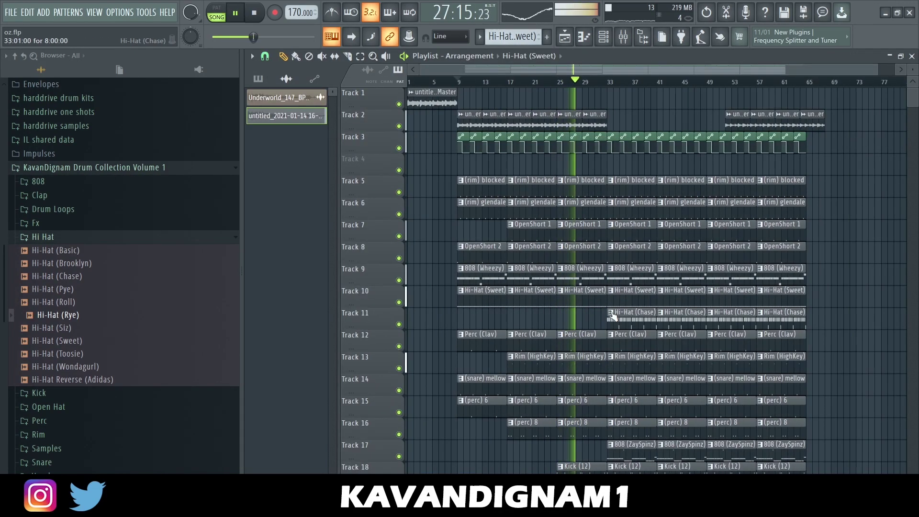
# Clear all drum clips from bars 33–40 and extend the melody audio clips on Track 2 through those bars.
pyautogui.rightClick(636, 272)
pyautogui.scroll(3, 627, 177)
pyautogui.click(574, 115)
pyautogui.click(634, 115)
pyautogui.scroll(-3, 641, 144)
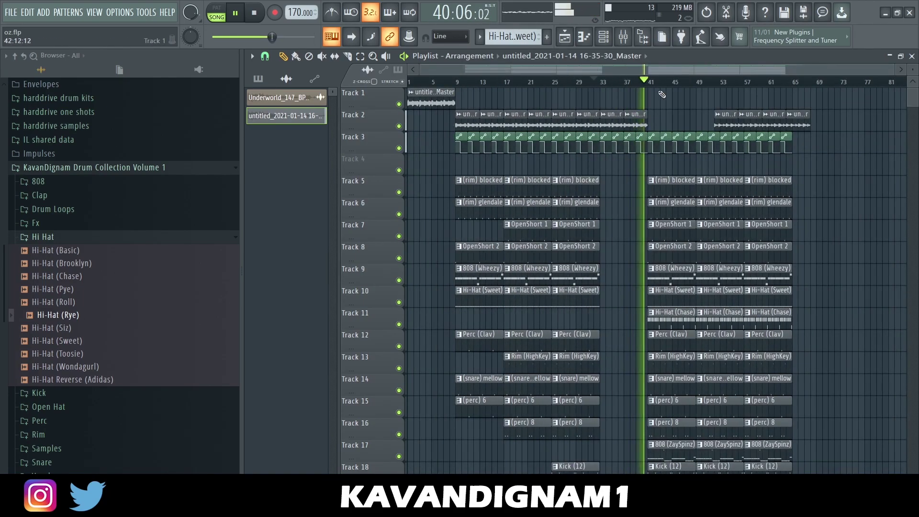
pyautogui.click(623, 37)
pyautogui.click(837, 92)
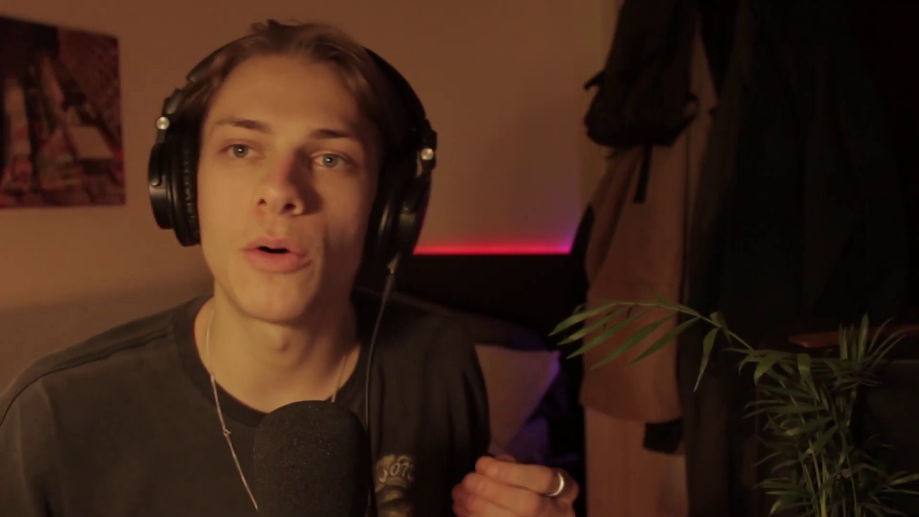